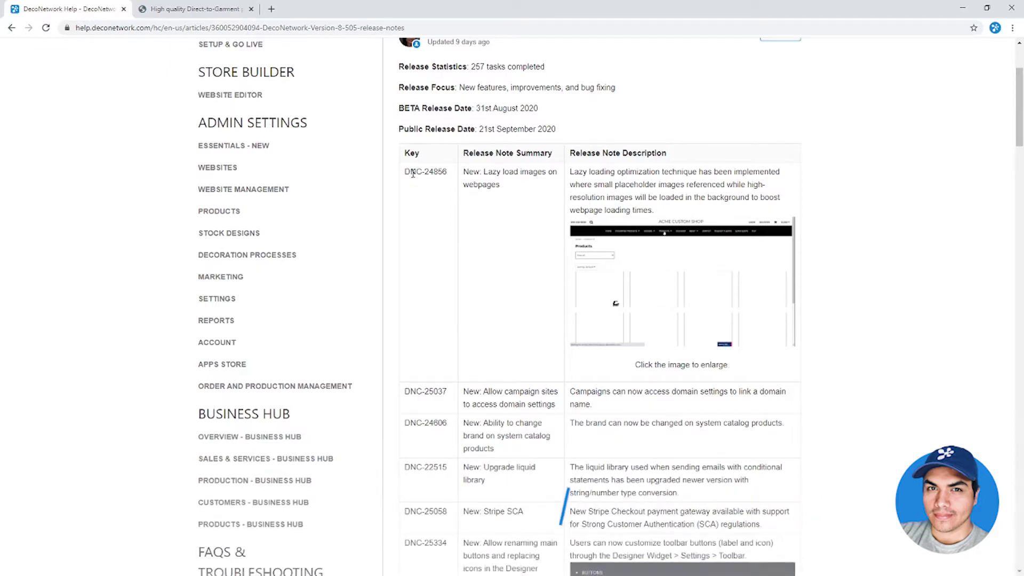
# - Go from the release notes to the PRINTDEMO store and open its Our Products page
pyautogui.scroll(2, 413, 174)
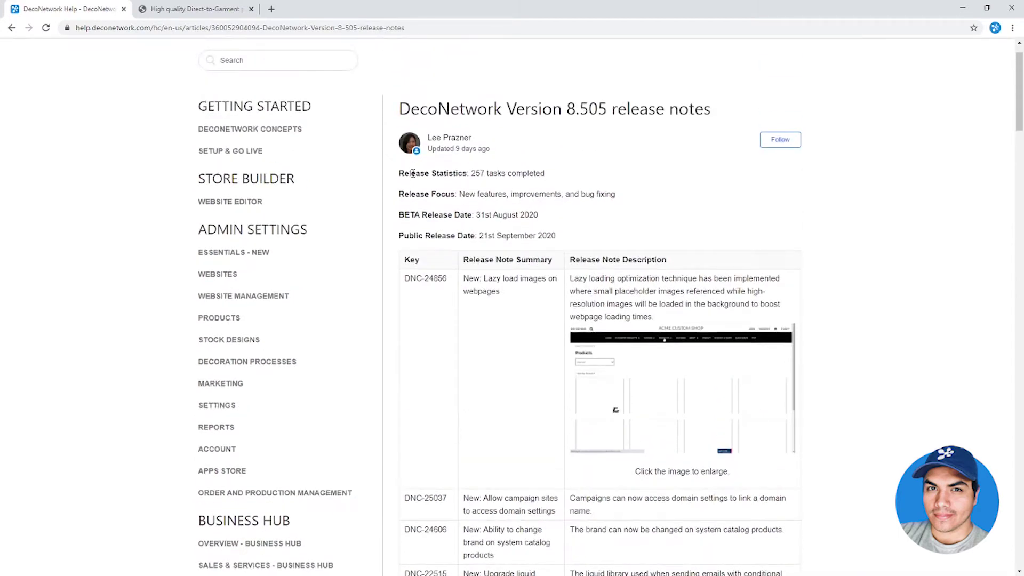
pyautogui.click(198, 8)
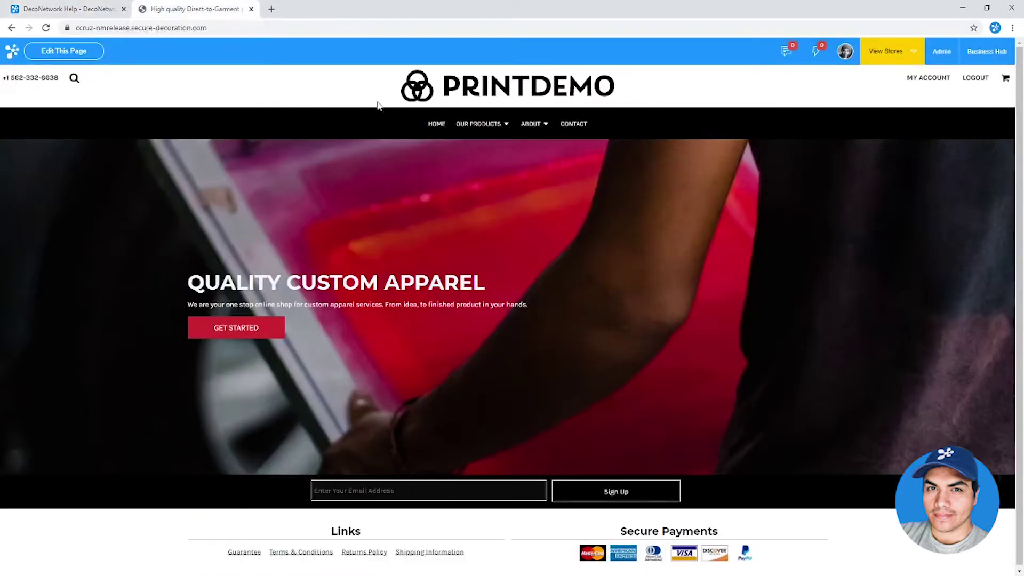
pyautogui.click(475, 127)
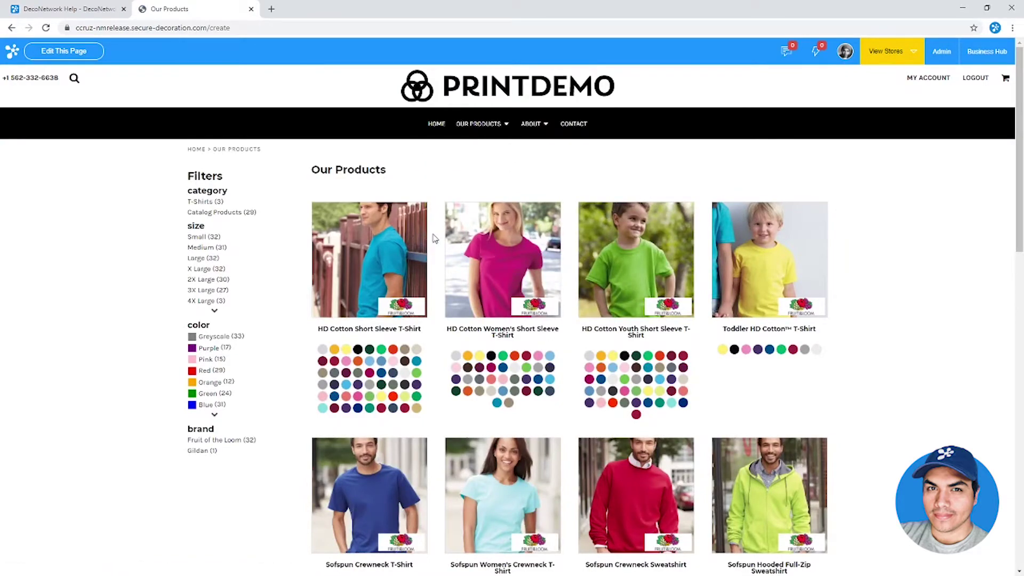
# - Look through the whole Our Products listing to examine how the product images load
pyautogui.scroll(-15, 846, 290)
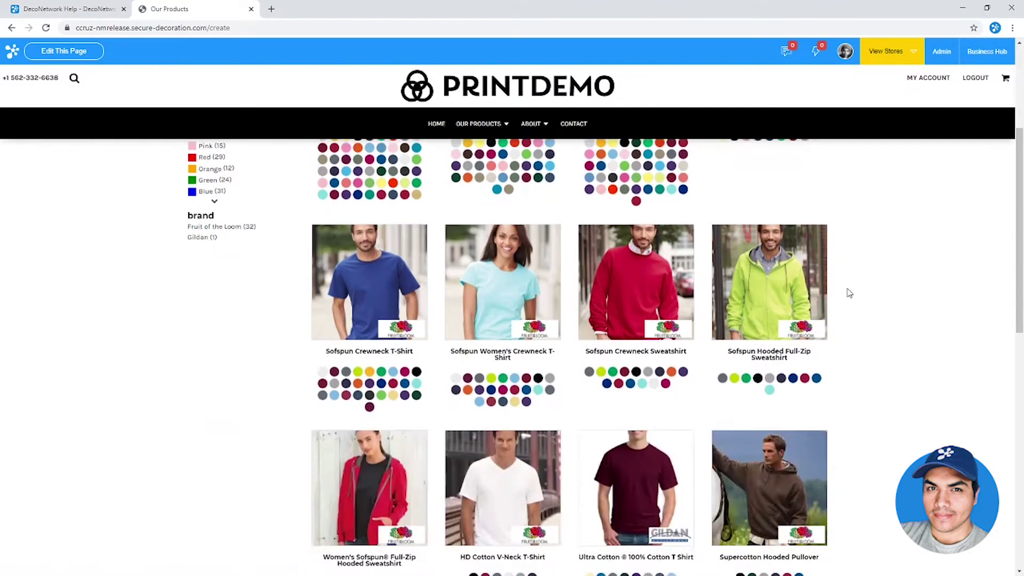
pyautogui.scroll(12, 850, 293)
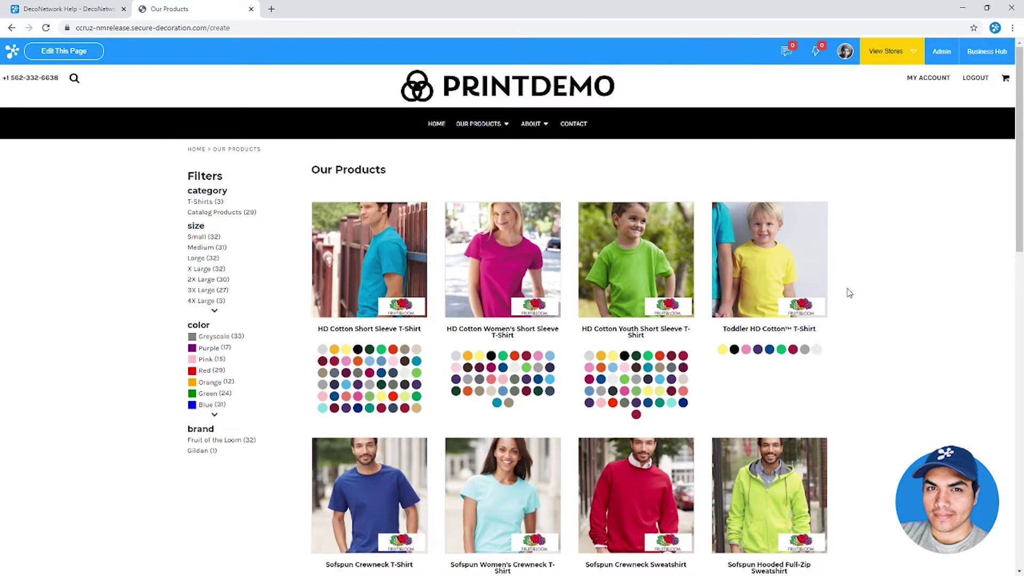
pyautogui.scroll(-10, 850, 293)
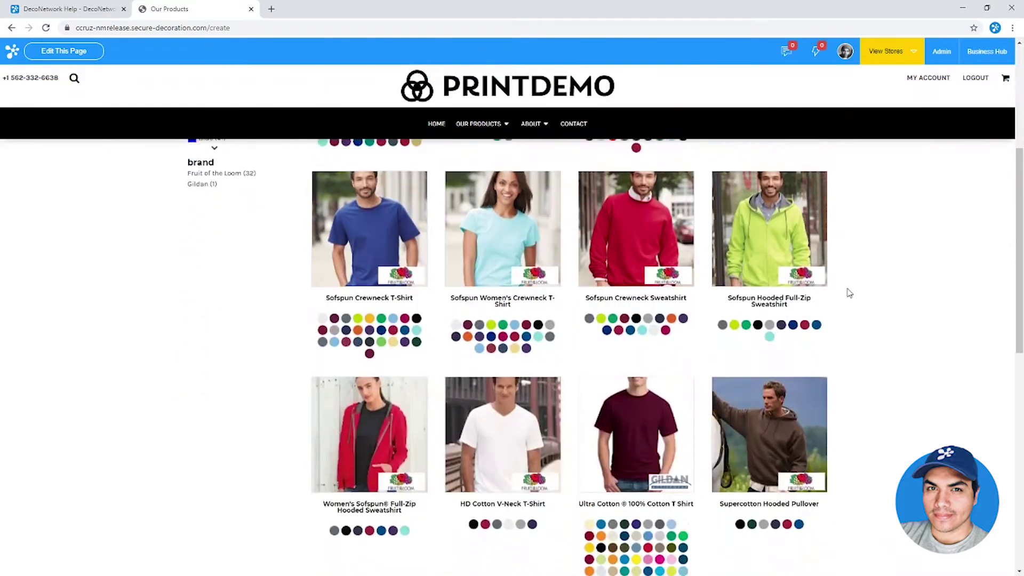
pyautogui.scroll(-6, 850, 293)
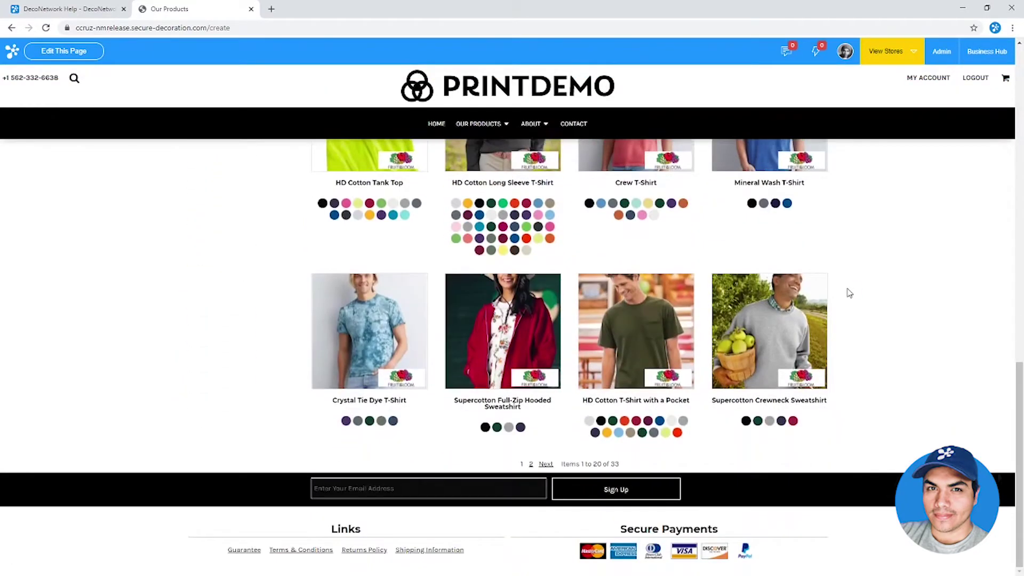
pyautogui.scroll(15, 849, 292)
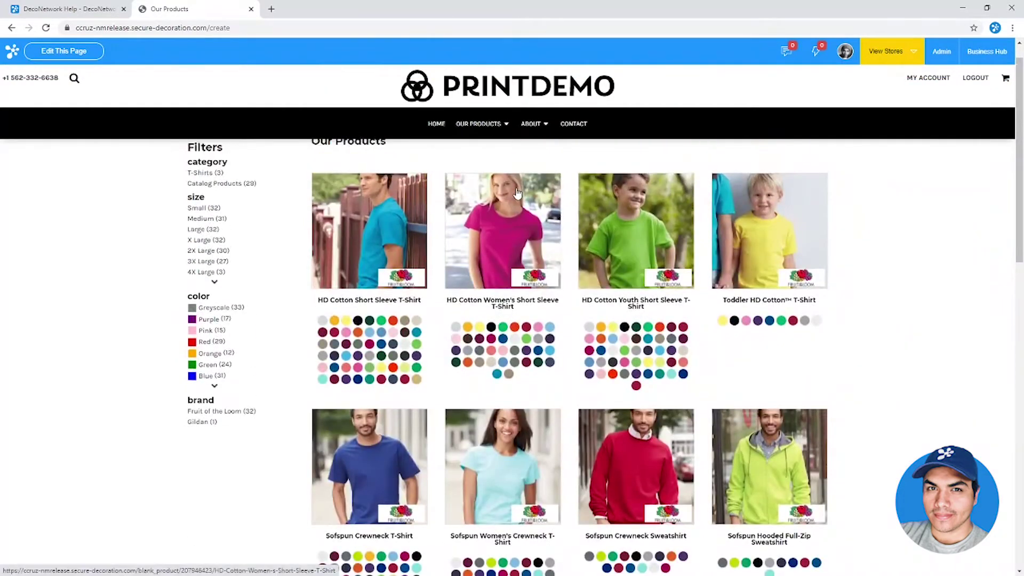
pyautogui.scroll(1, 516, 193)
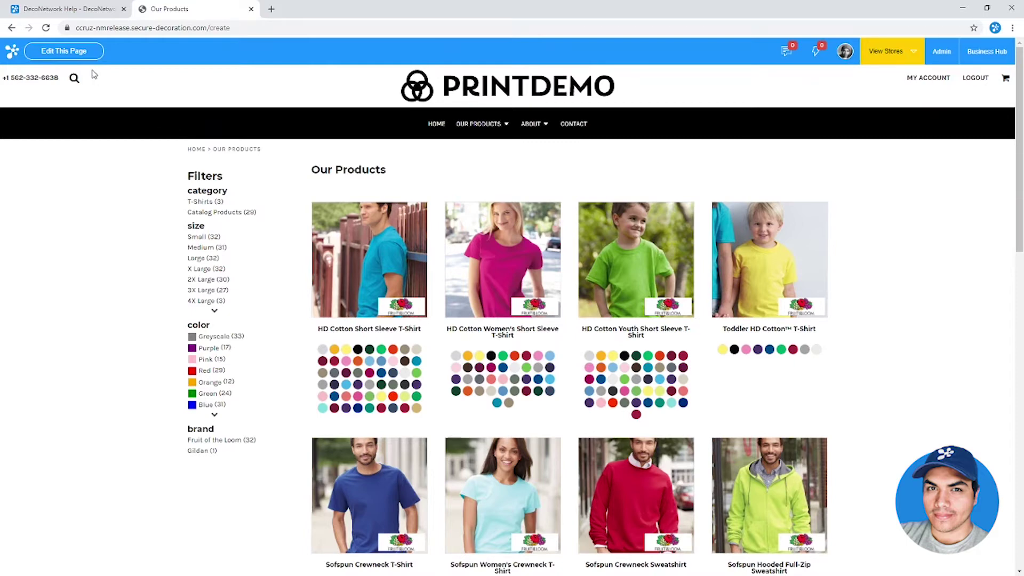
# - Open the Our Products page in the website editor and look over its product listing
pyautogui.click(66, 56)
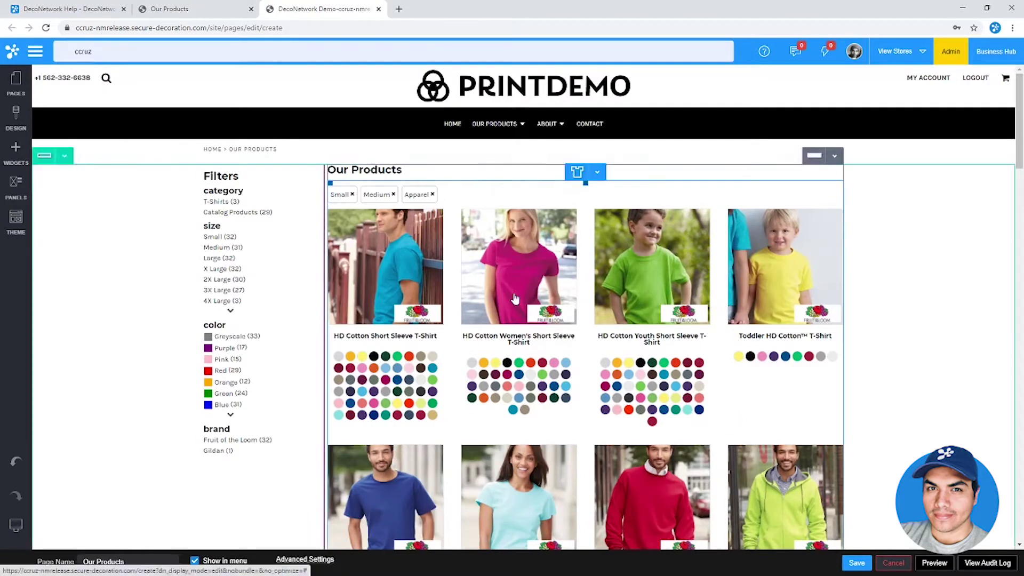
pyautogui.scroll(-1, 518, 295)
pyautogui.scroll(-1, 518, 295)
pyautogui.scroll(2, 519, 295)
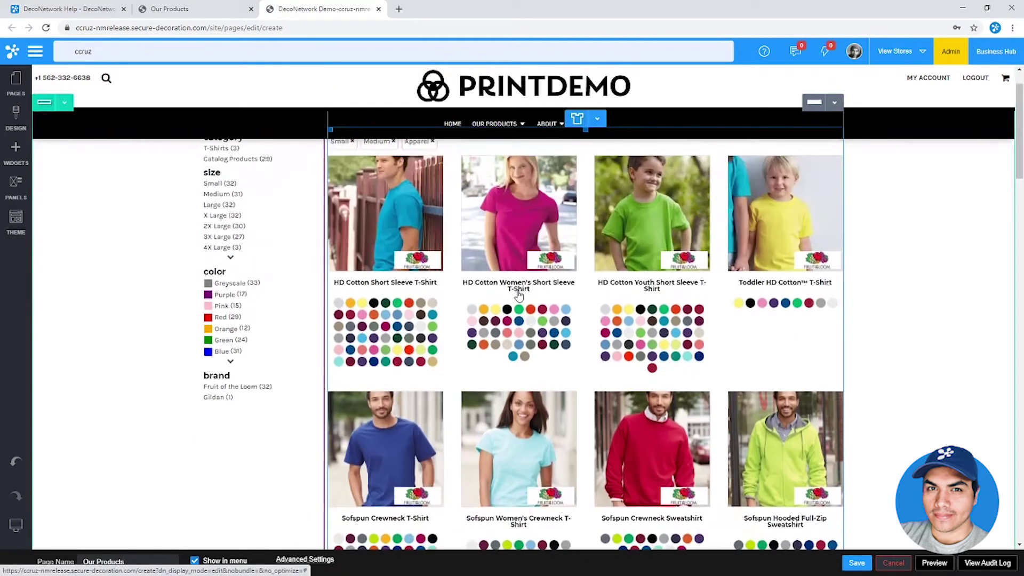
pyautogui.scroll(1, 519, 295)
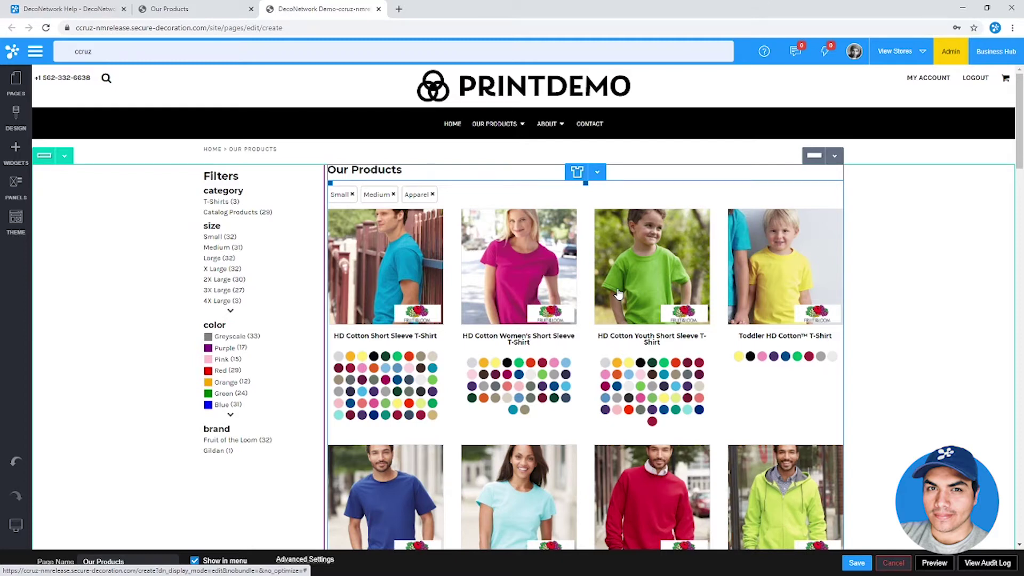
# - Add an Image widget to the page footer with the theme image of the man in the skeleton-hand shirt, leaving its settings unedited
pyautogui.click(15, 160)
pyautogui.scroll(-1, 115, 307)
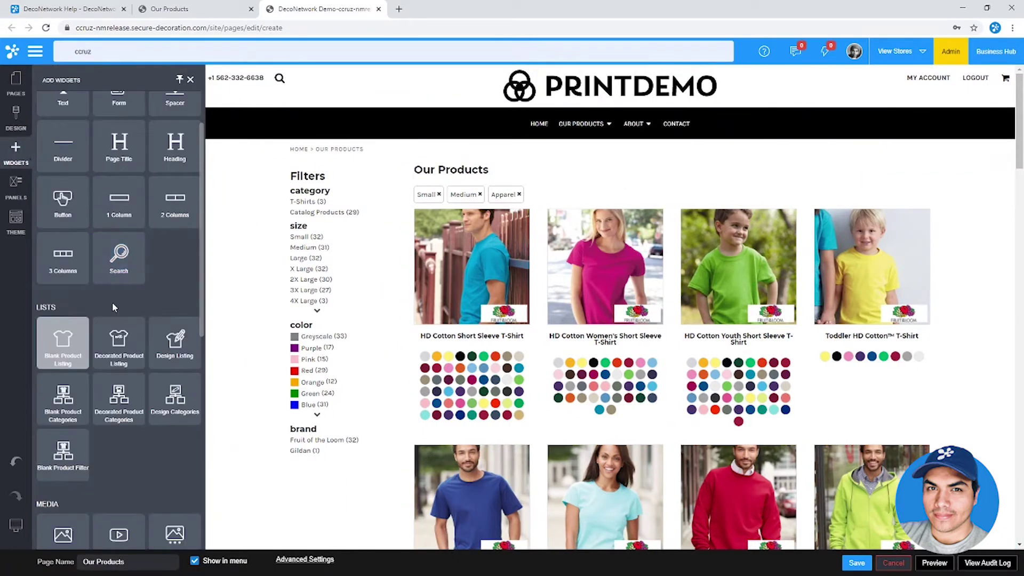
pyautogui.scroll(-2, 112, 302)
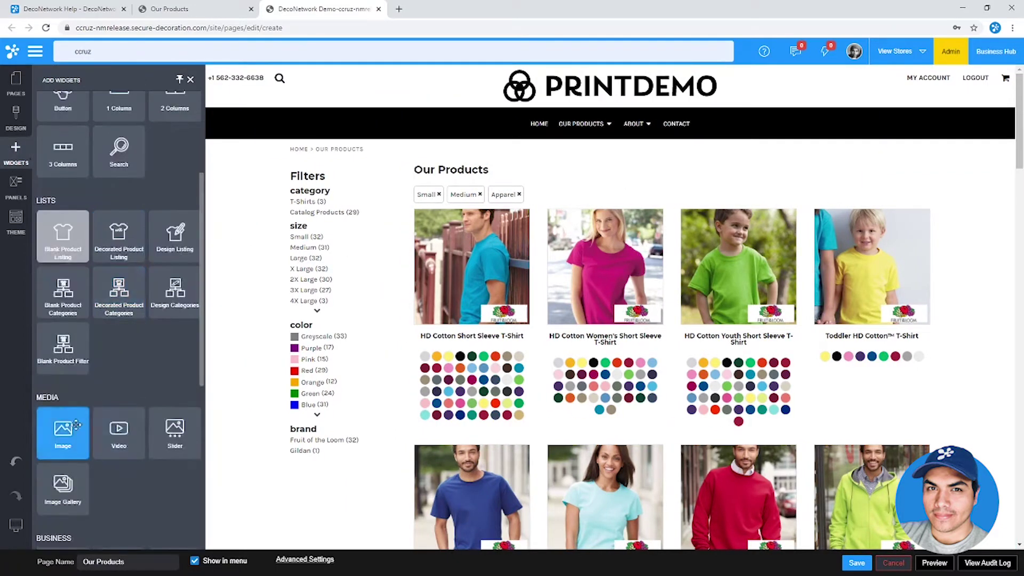
pyautogui.moveTo(112, 421); pyautogui.dragTo(470, 248)
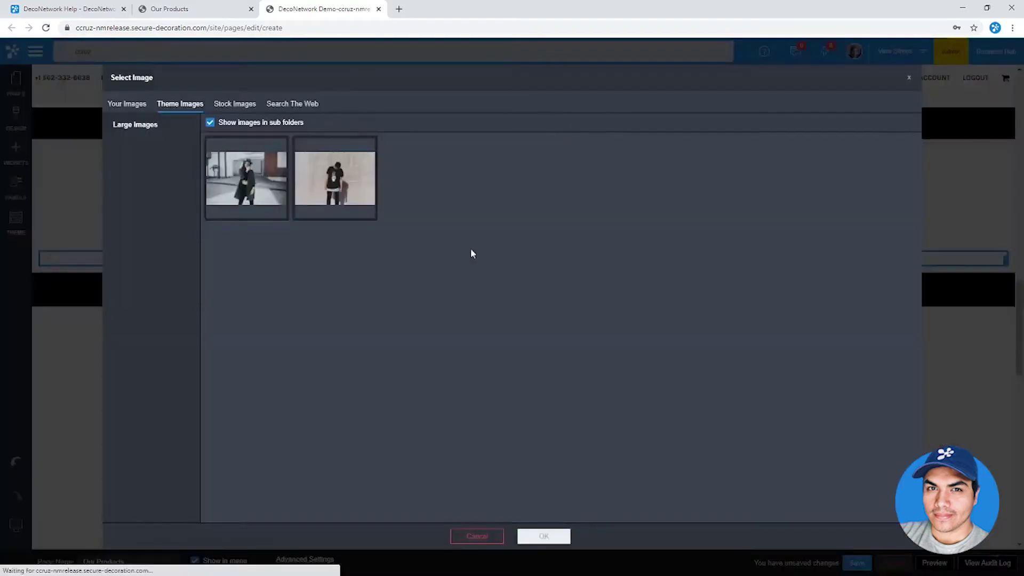
pyautogui.click(335, 178)
pyautogui.click(543, 537)
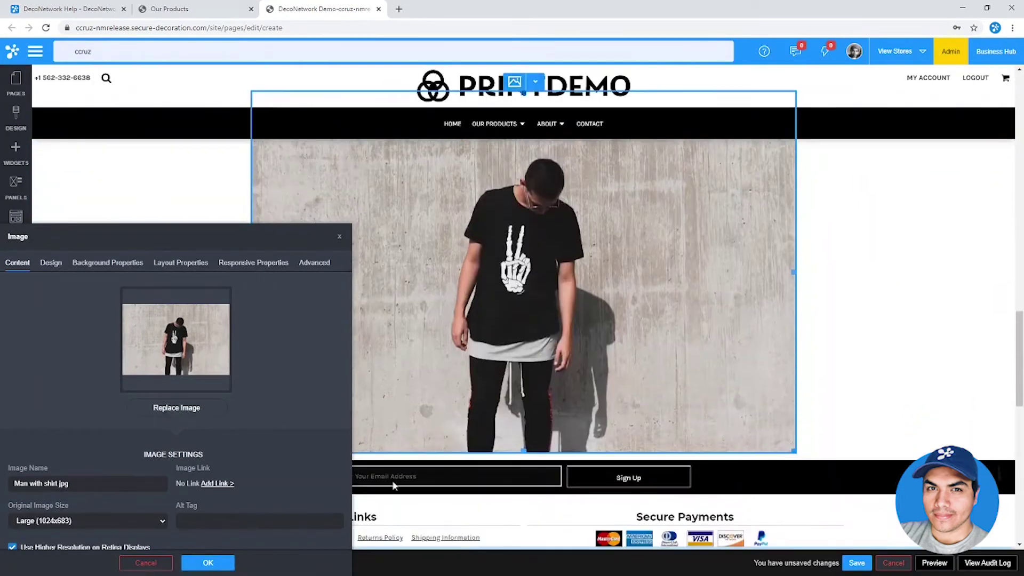
pyautogui.click(144, 563)
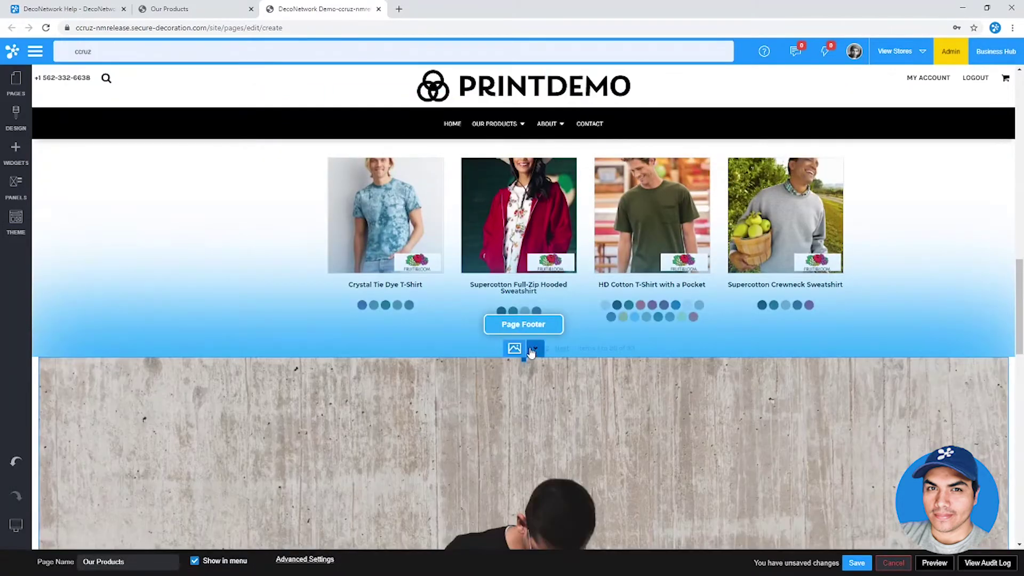
# - Delete the image widget from the page footer
pyautogui.click(535, 348)
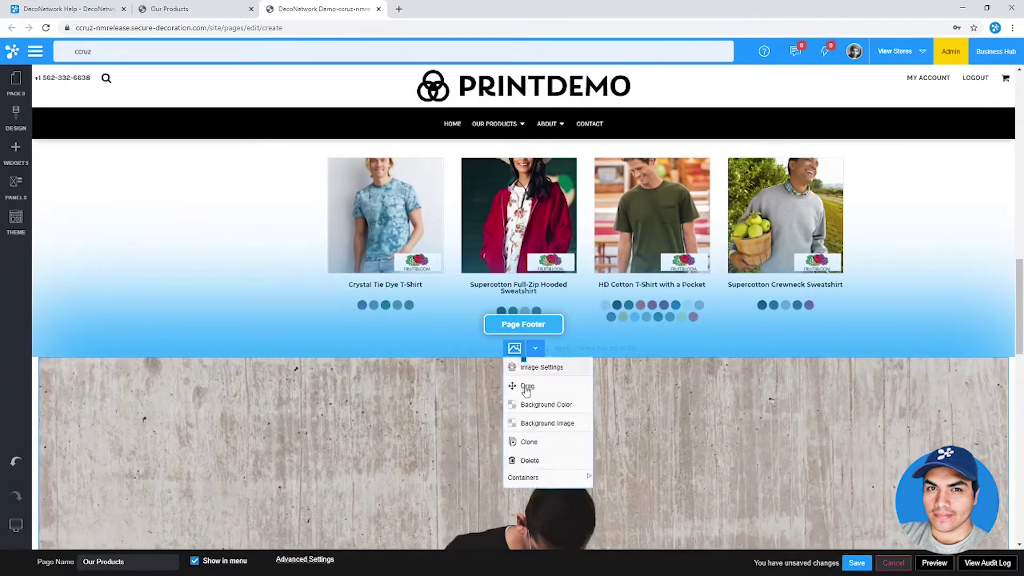
pyautogui.click(541, 462)
pyautogui.click(486, 339)
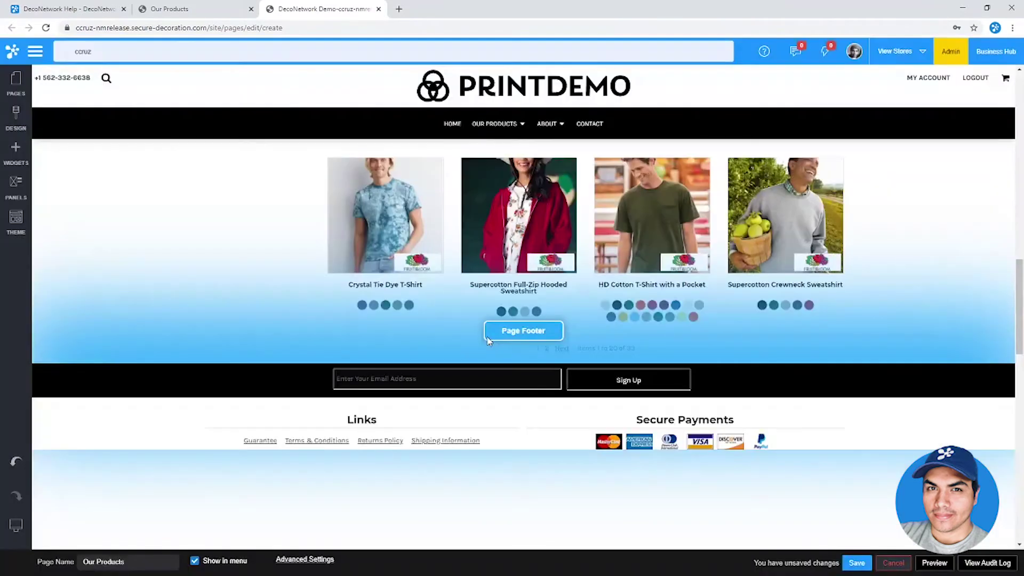
# - Open the design layout settings of the Blank Product Listing widget, with its dialog moved off the filters and first products
pyautogui.scroll(10, 567, 292)
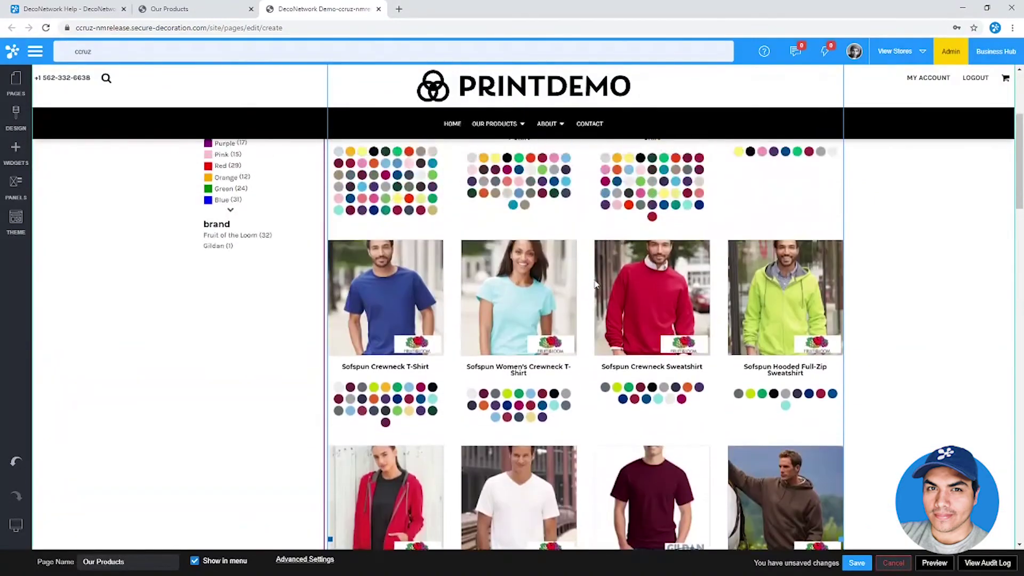
pyautogui.scroll(1, 596, 285)
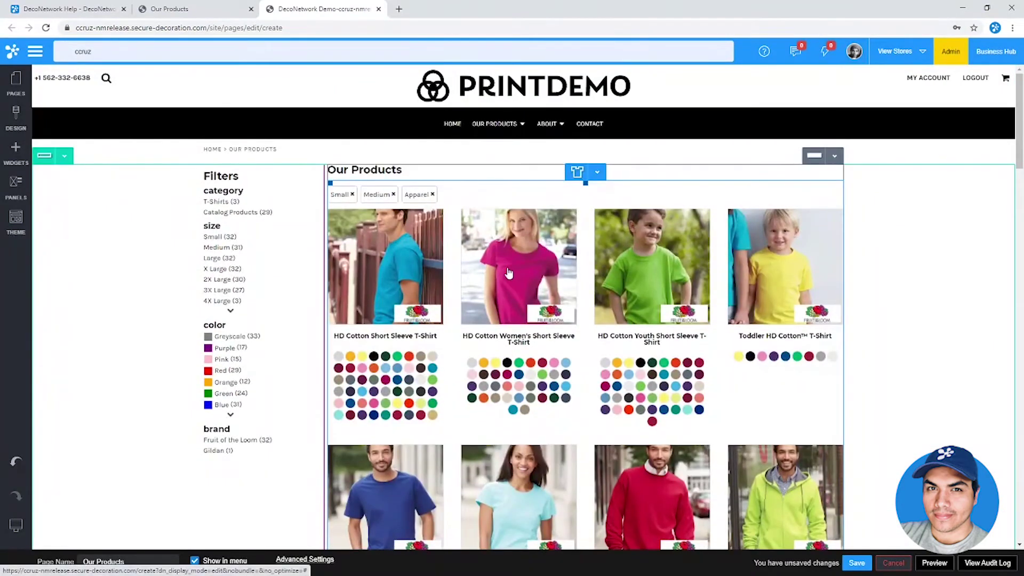
pyautogui.click(597, 172)
pyautogui.click(603, 192)
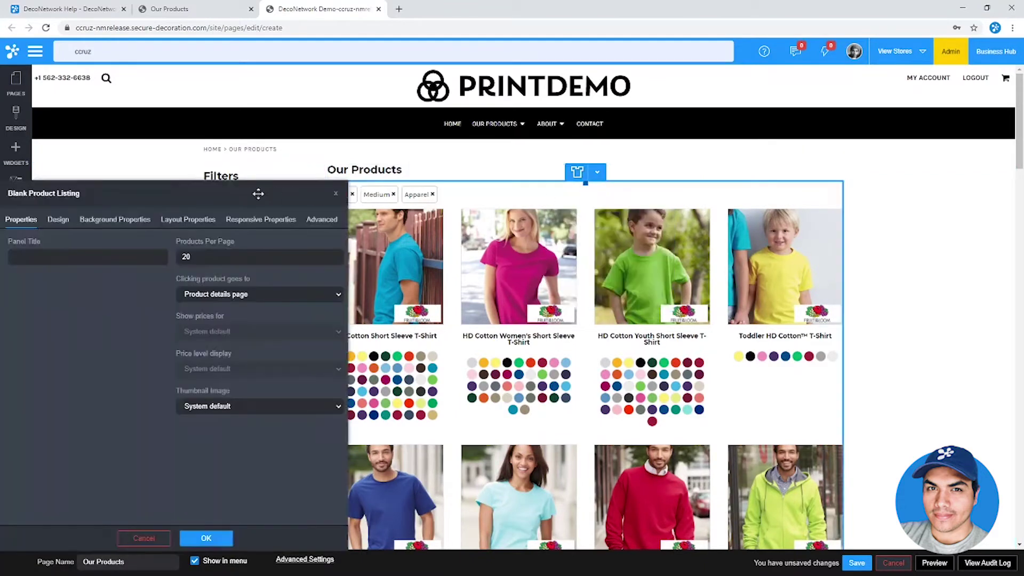
pyautogui.moveTo(258, 193); pyautogui.dragTo(807, 126)
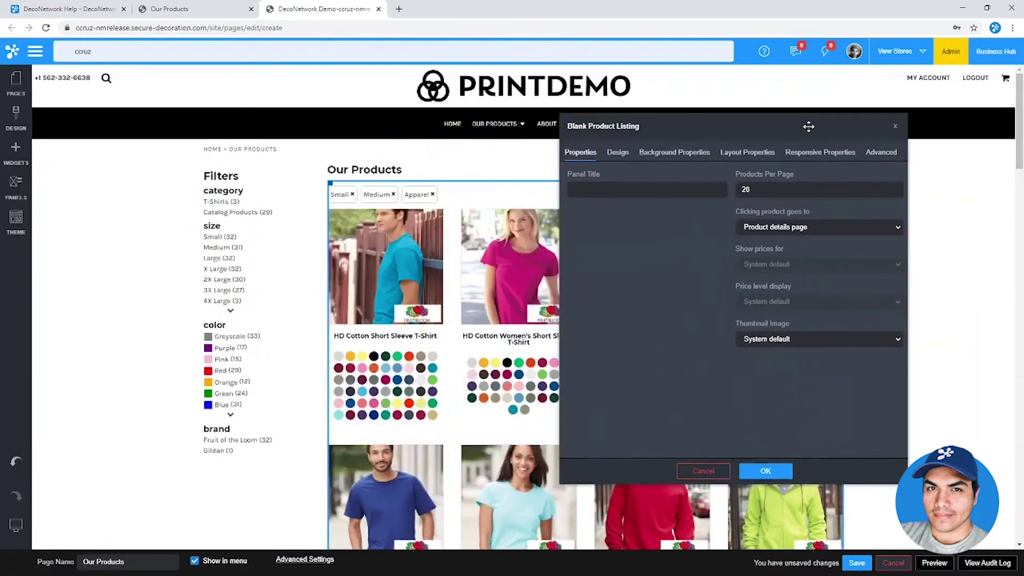
pyautogui.click(618, 155)
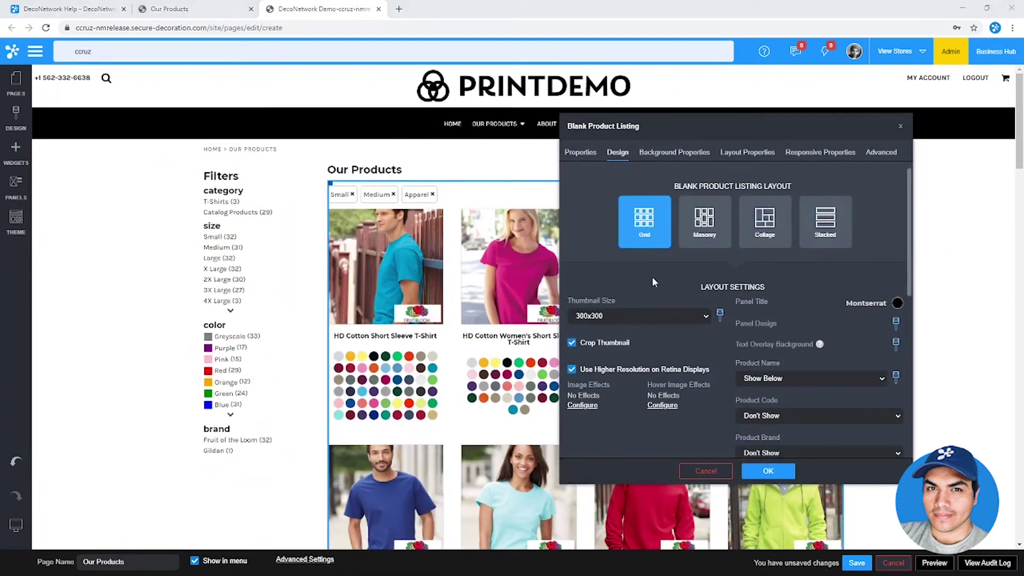
pyautogui.scroll(-1, 651, 276)
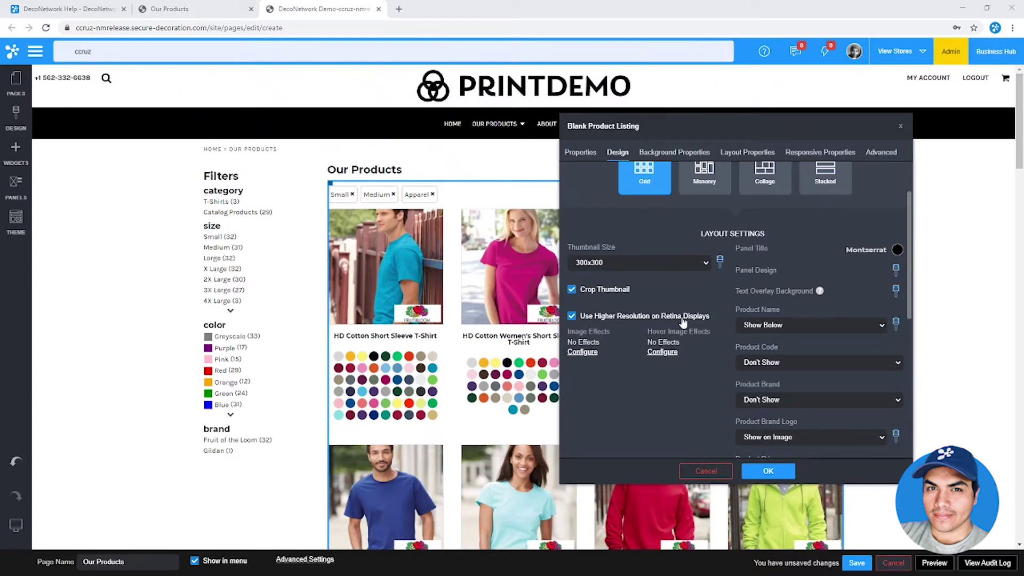
pyautogui.moveTo(685, 122); pyautogui.dragTo(632, 115)
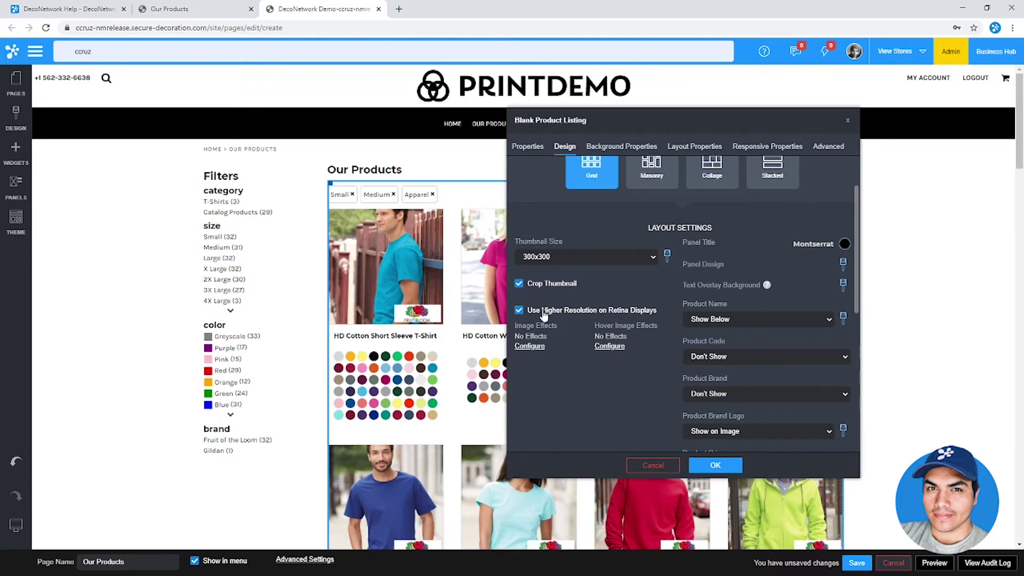
# - Review the thumbnail size options, choose 300x300 and apply the Blank Product Listing settings
pyautogui.click(546, 258)
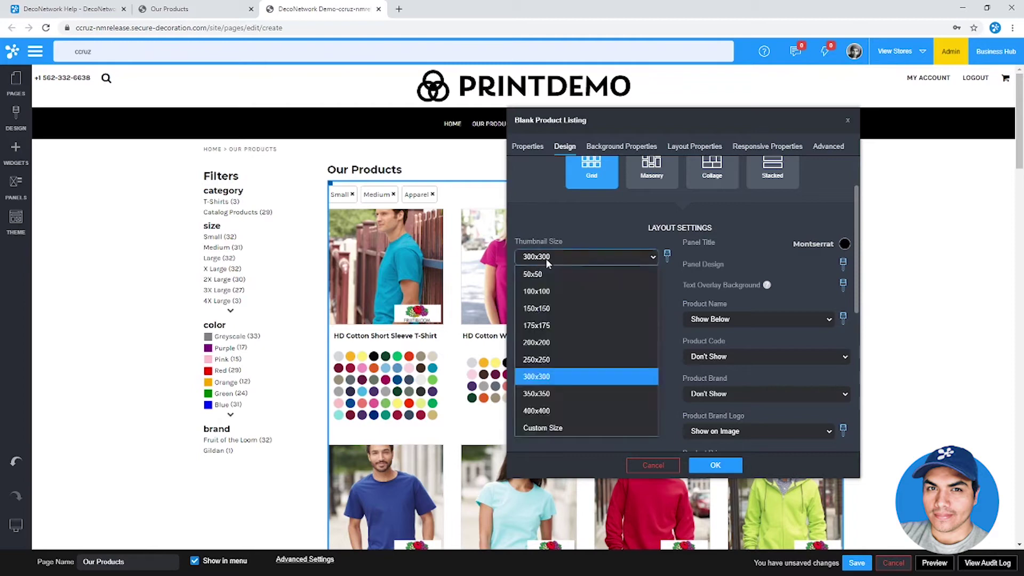
pyautogui.click(552, 379)
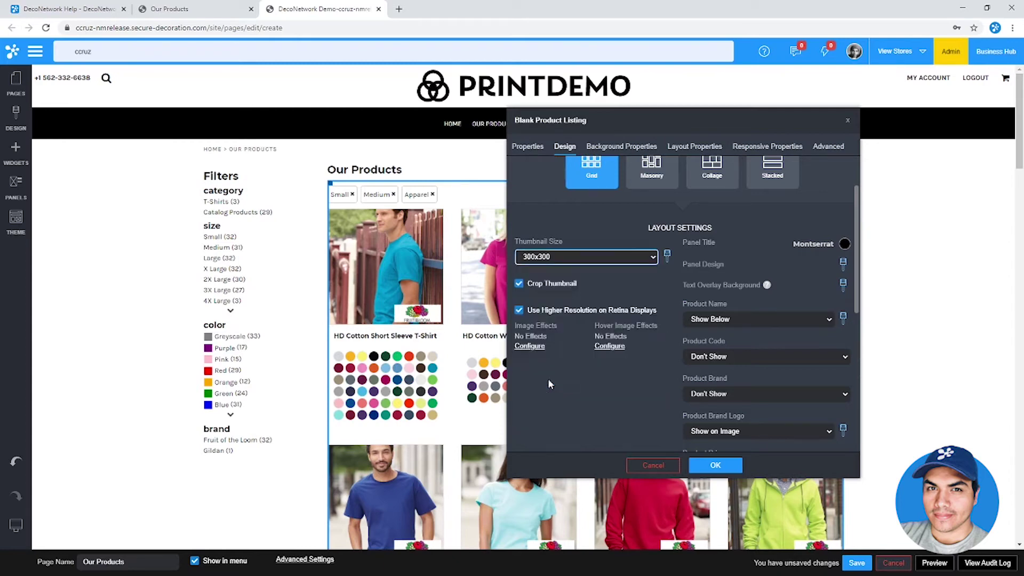
pyautogui.click(541, 258)
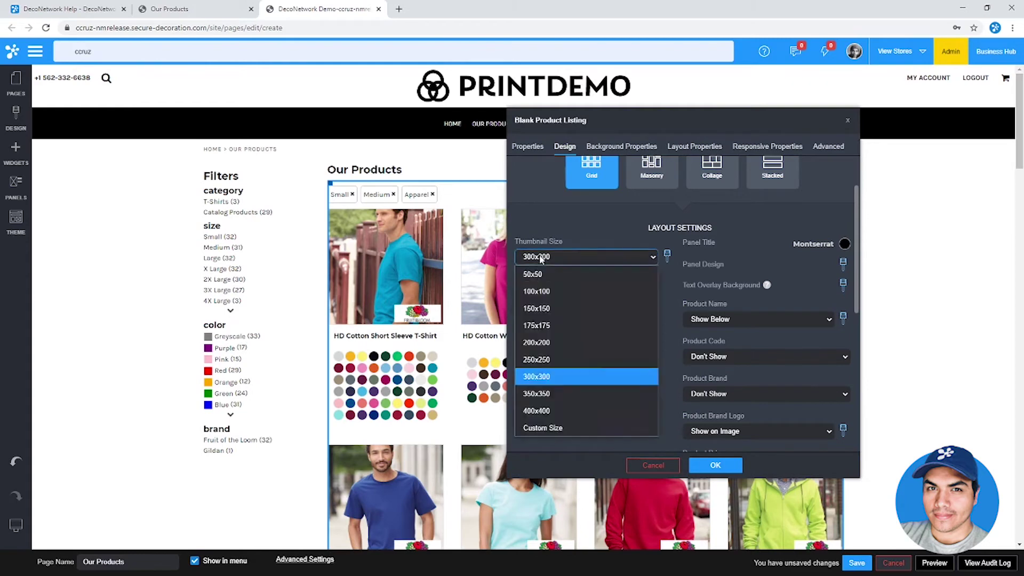
pyautogui.click(552, 377)
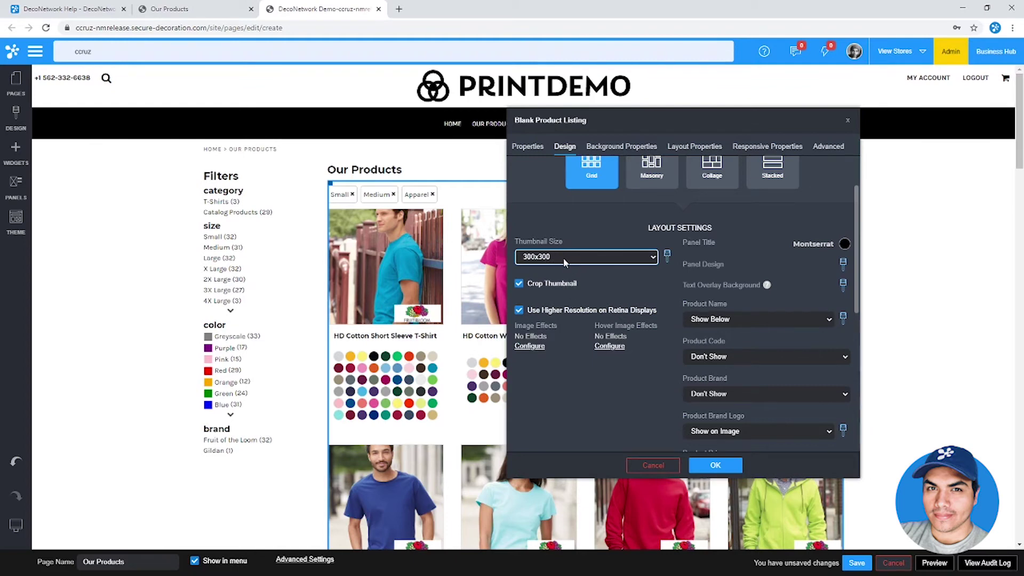
pyautogui.click(715, 467)
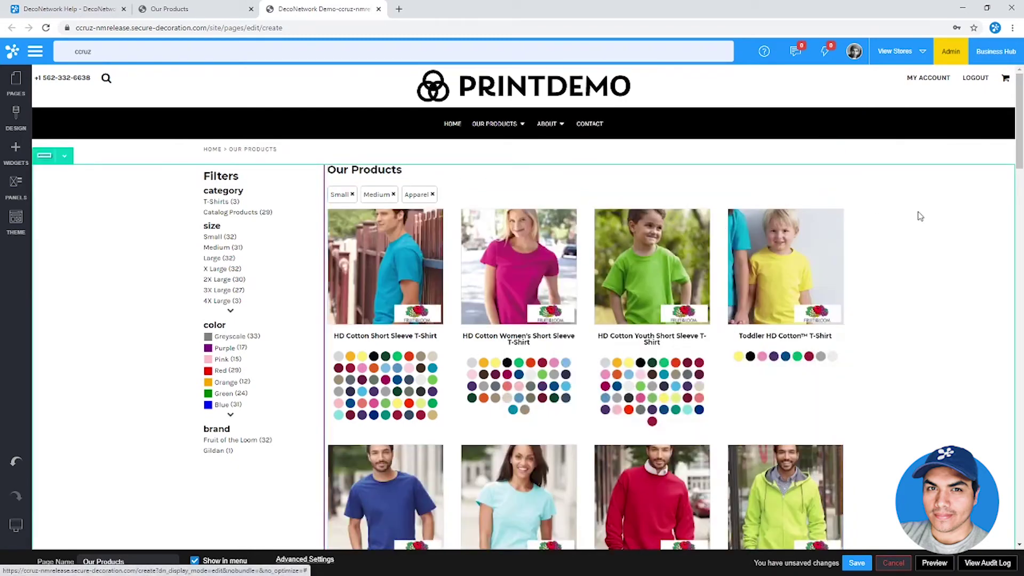
# - Switch to the live Our Products page and emulate it as an iPhone X in the browser's developer tools
pyautogui.hotkey('ctrl', 'shift', 'Tab')
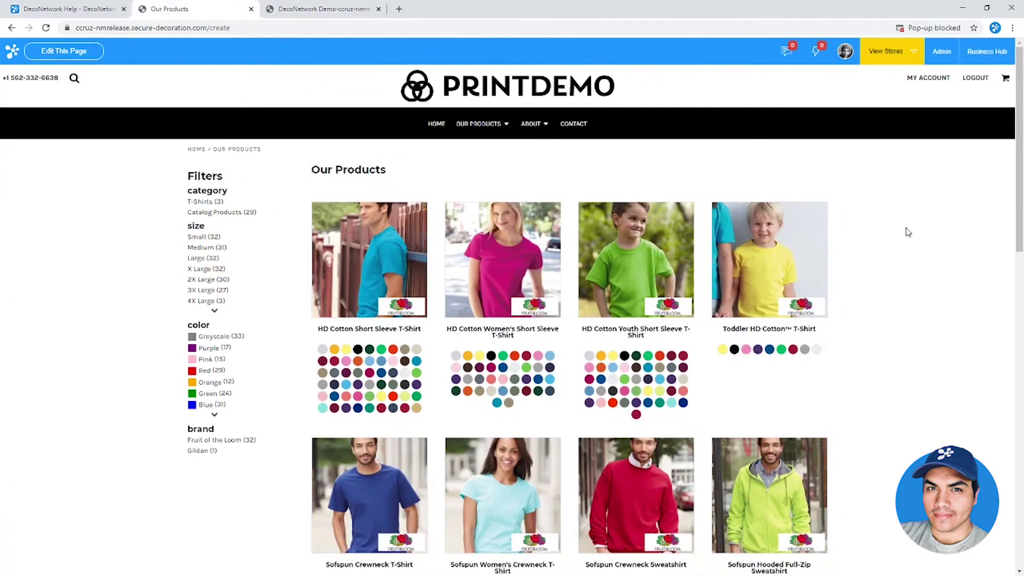
pyautogui.rightClick(908, 232)
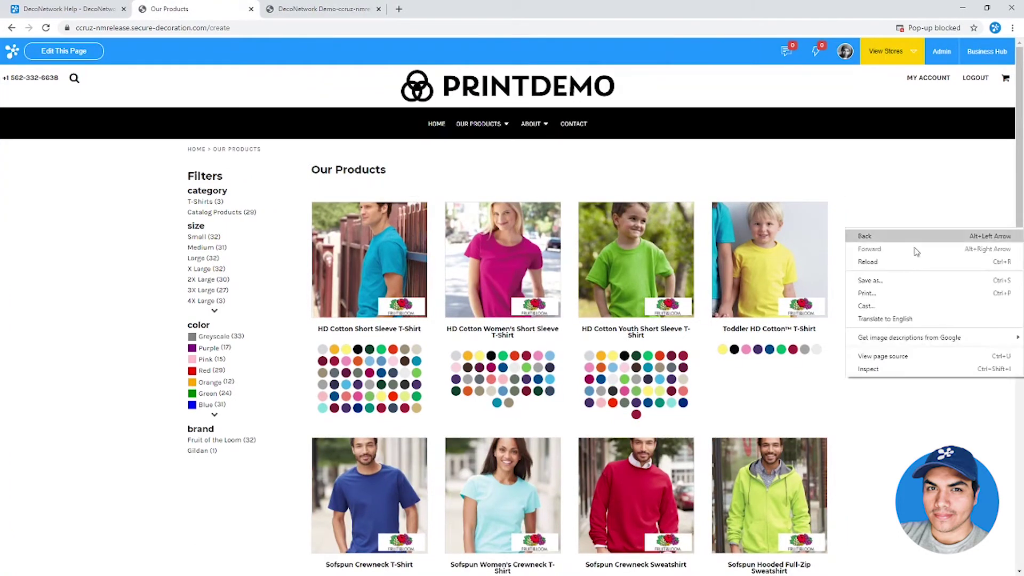
pyautogui.click(904, 368)
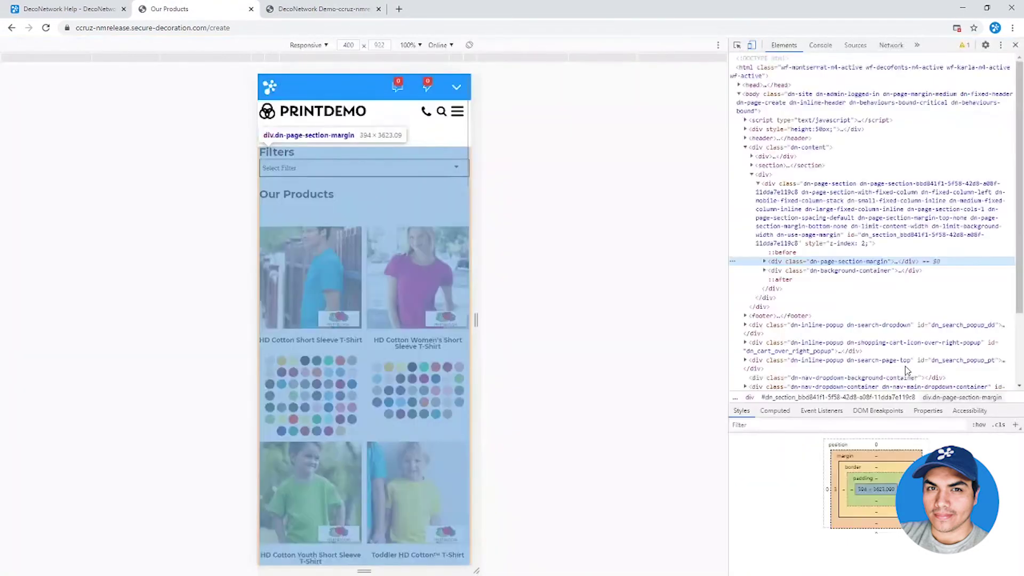
pyautogui.click(310, 45)
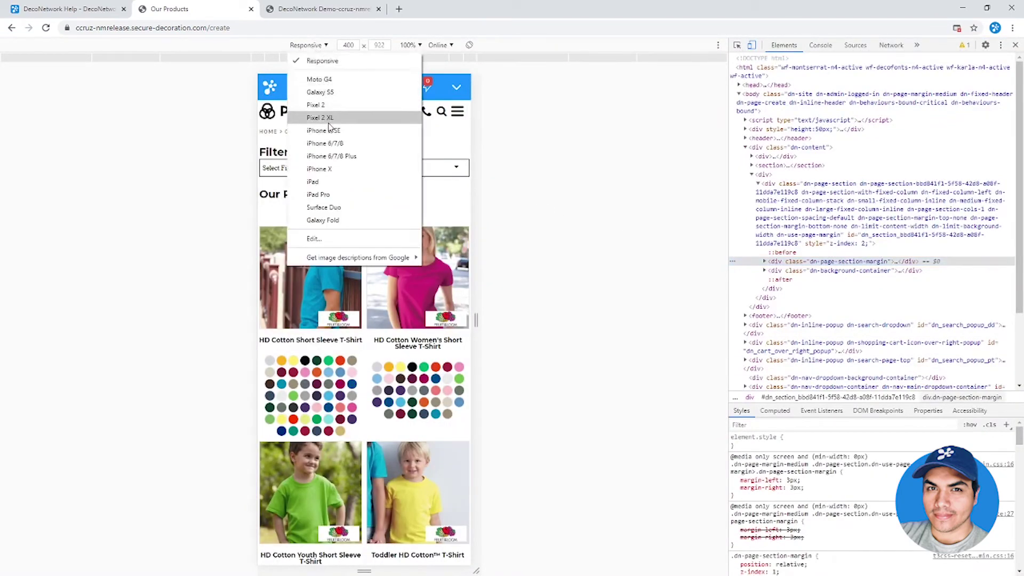
pyautogui.click(321, 168)
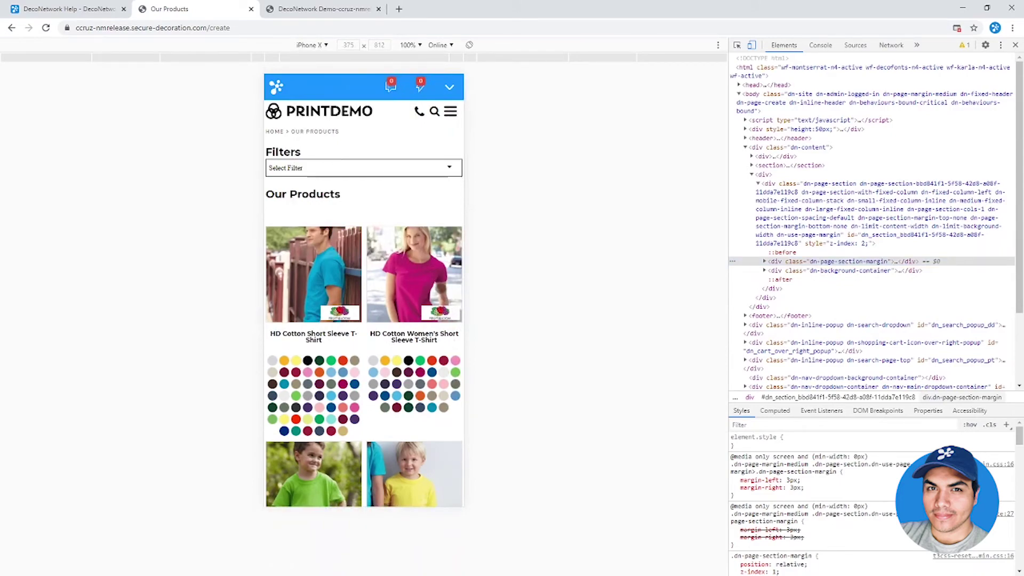
# - Examine the product thumbnails in the iPhone X view, reload the page to check them again, and close the mobile emulation and developer tools
pyautogui.scroll(-15, 443, 296)
pyautogui.scroll(-5, 364, 291)
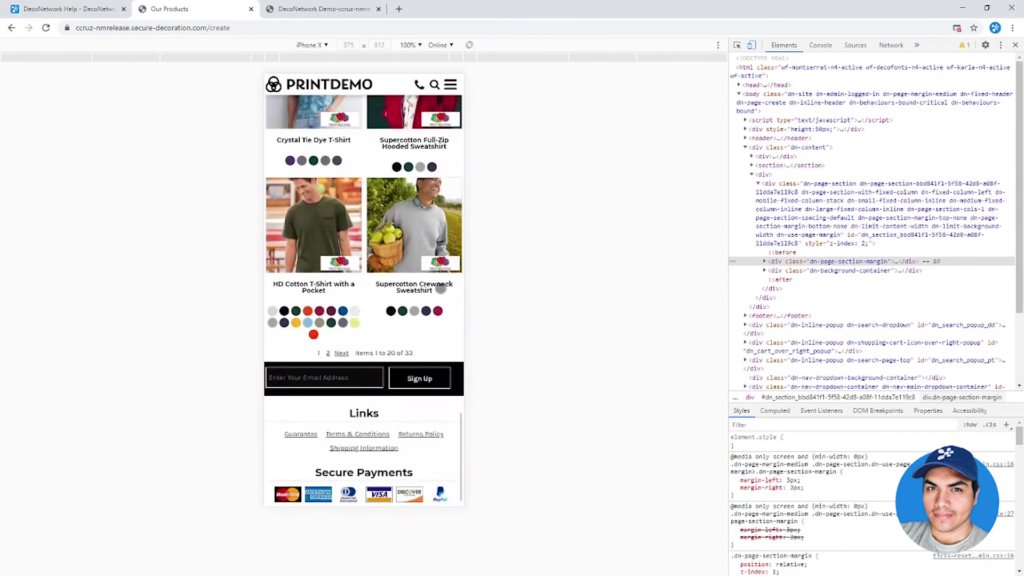
pyautogui.scroll(20, 364, 291)
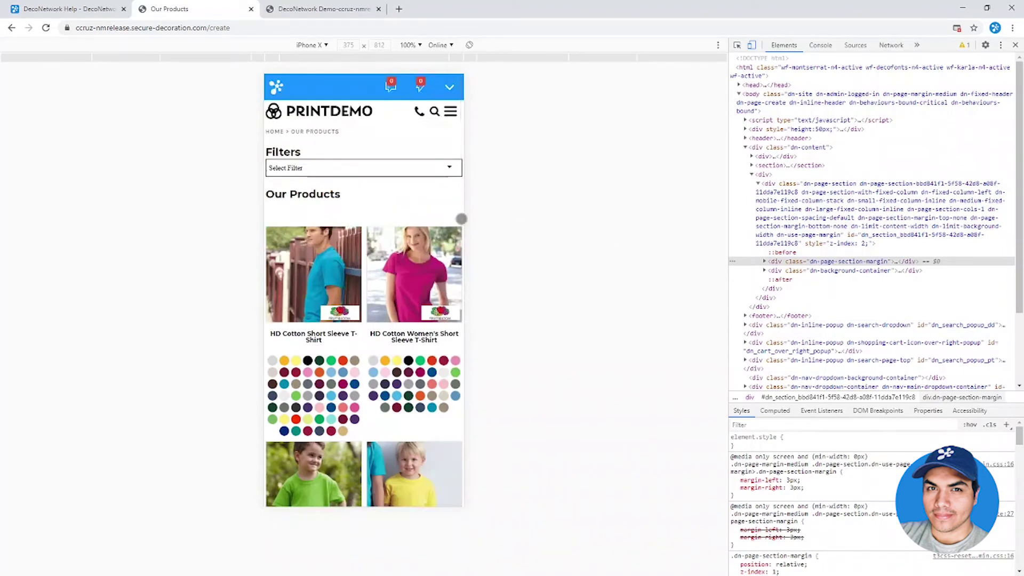
pyautogui.press('F5')
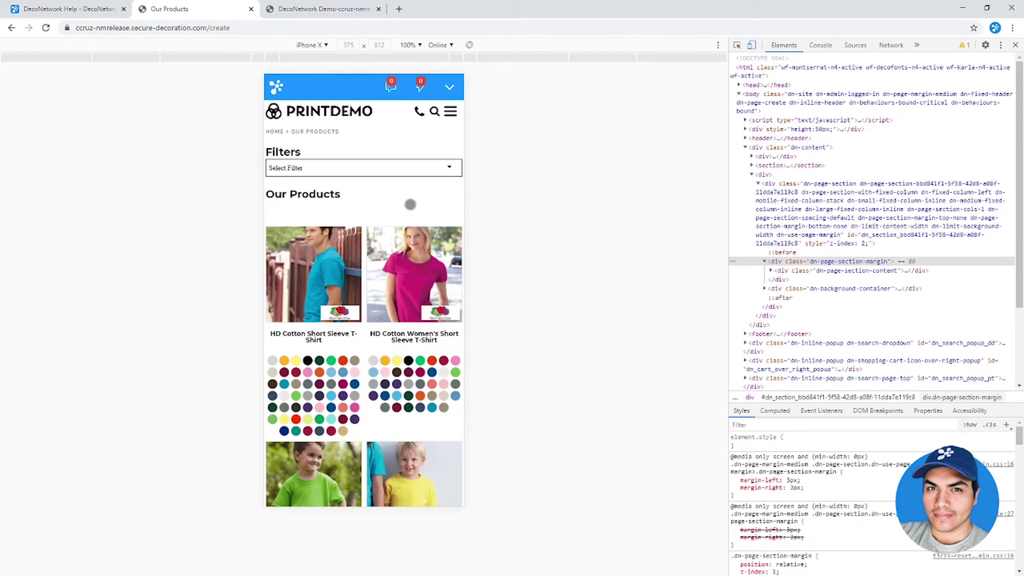
pyautogui.scroll(-15, 410, 204)
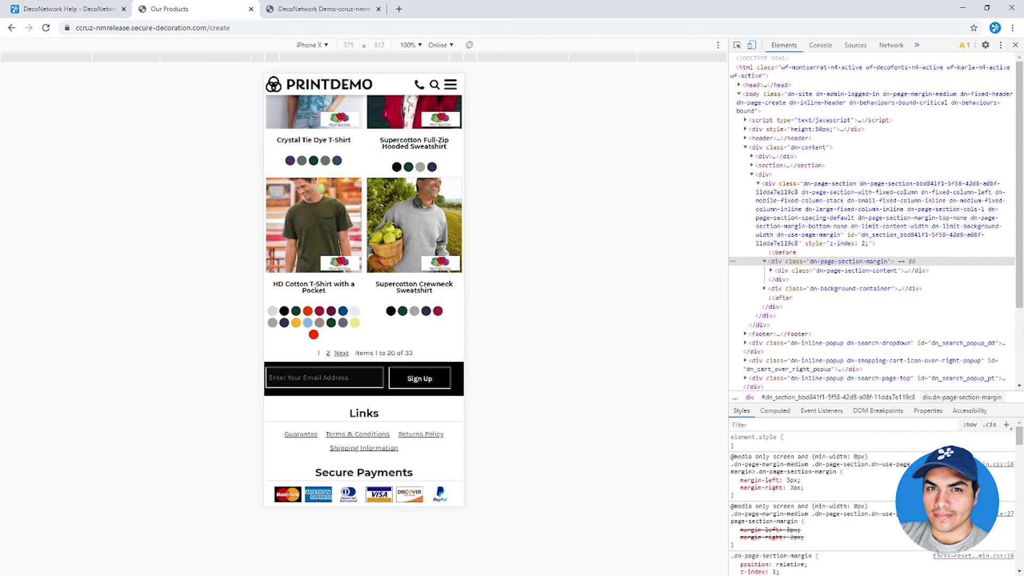
pyautogui.scroll(2, 417, 210)
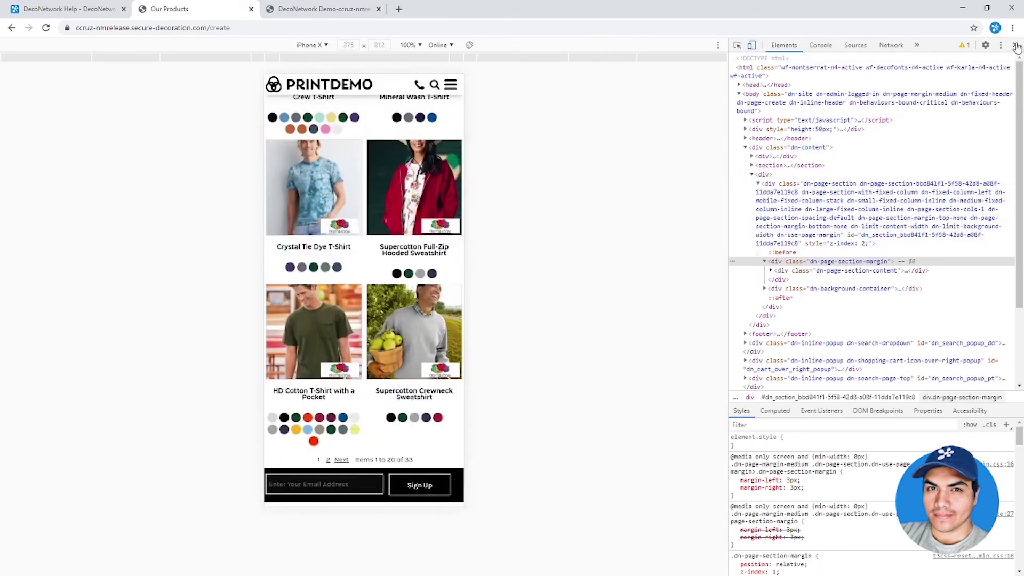
pyautogui.click(752, 45)
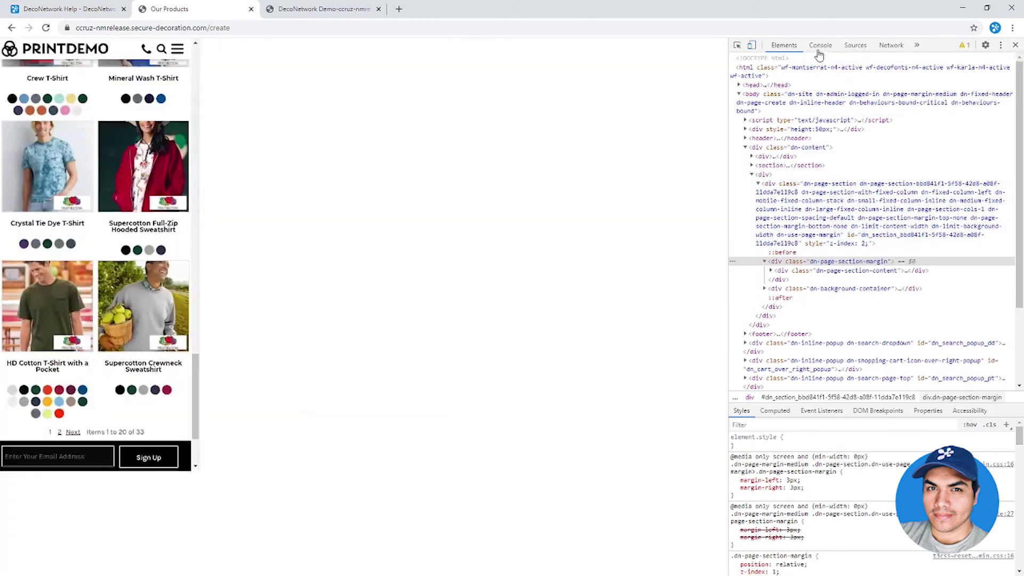
pyautogui.click(1015, 45)
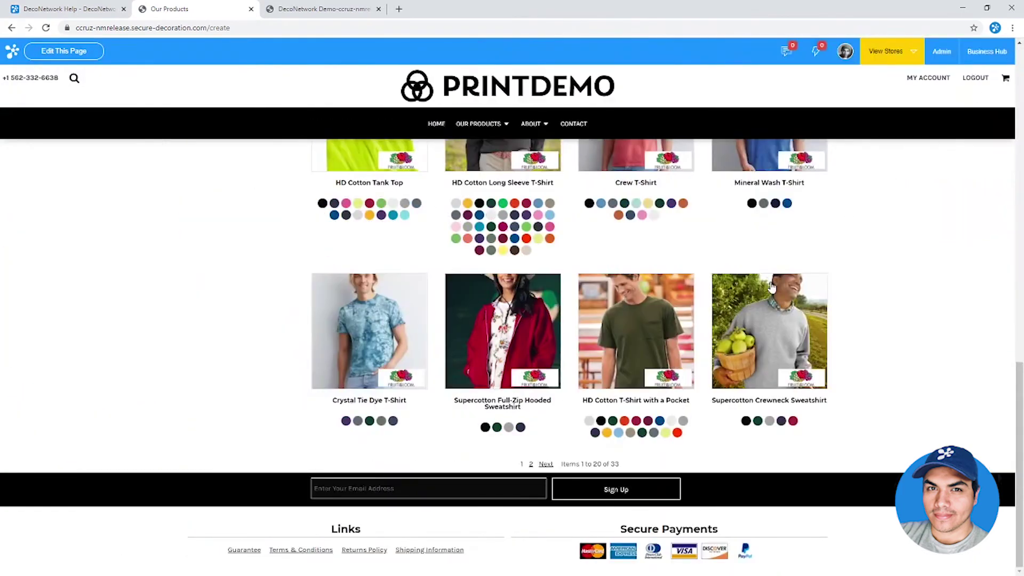
# - Examine how the product thumbnails load and how sharp they look along the desktop Our Products listing
pyautogui.scroll(7, 770, 286)
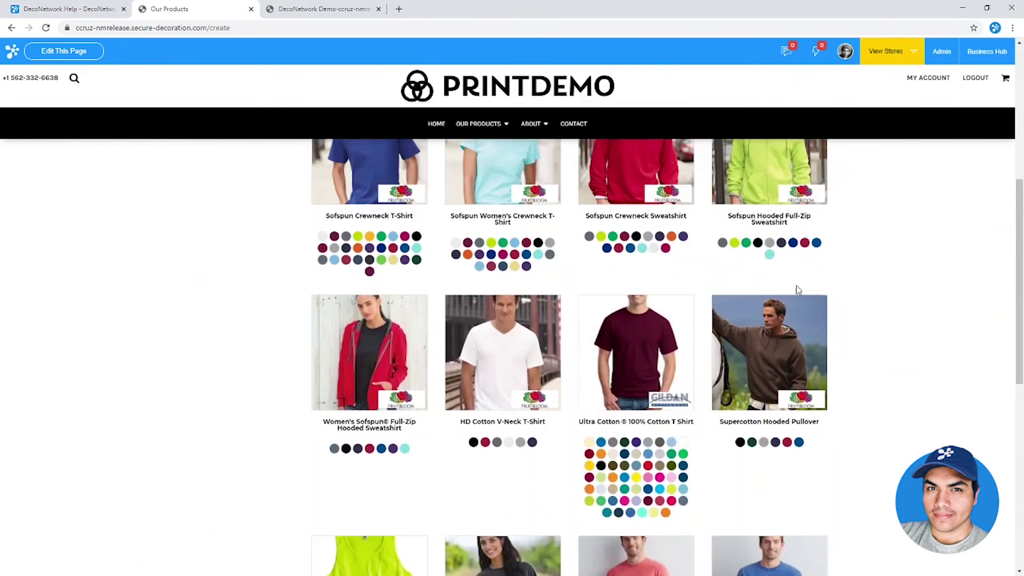
pyautogui.scroll(7, 795, 286)
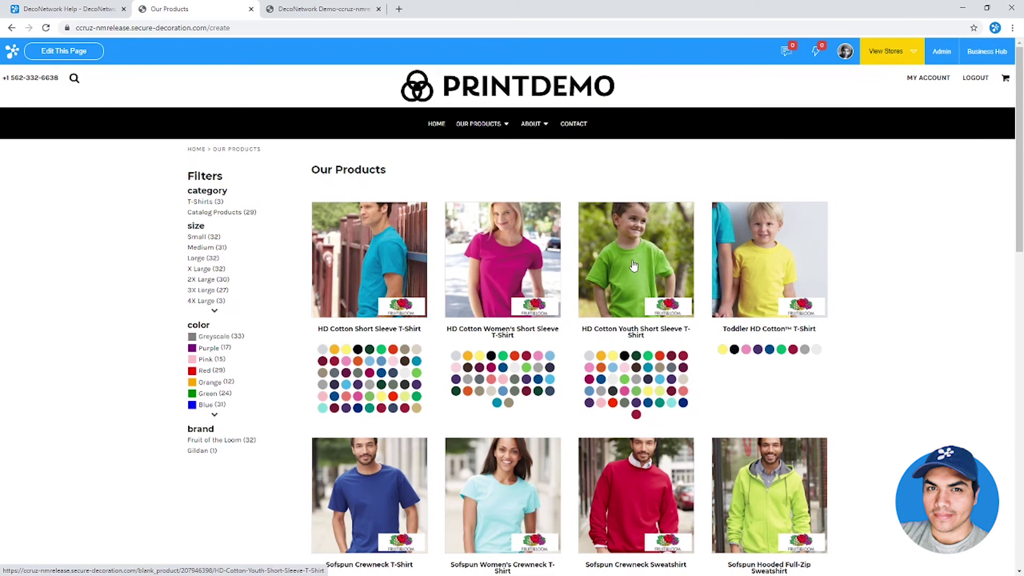
pyautogui.scroll(-10, 634, 265)
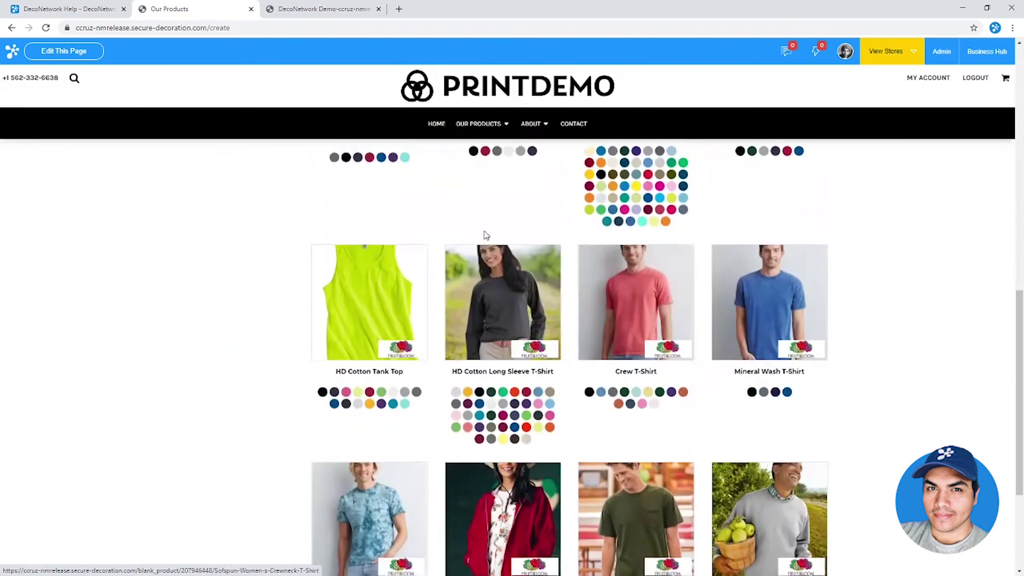
pyautogui.scroll(9, 484, 237)
pyautogui.scroll(-10, 484, 236)
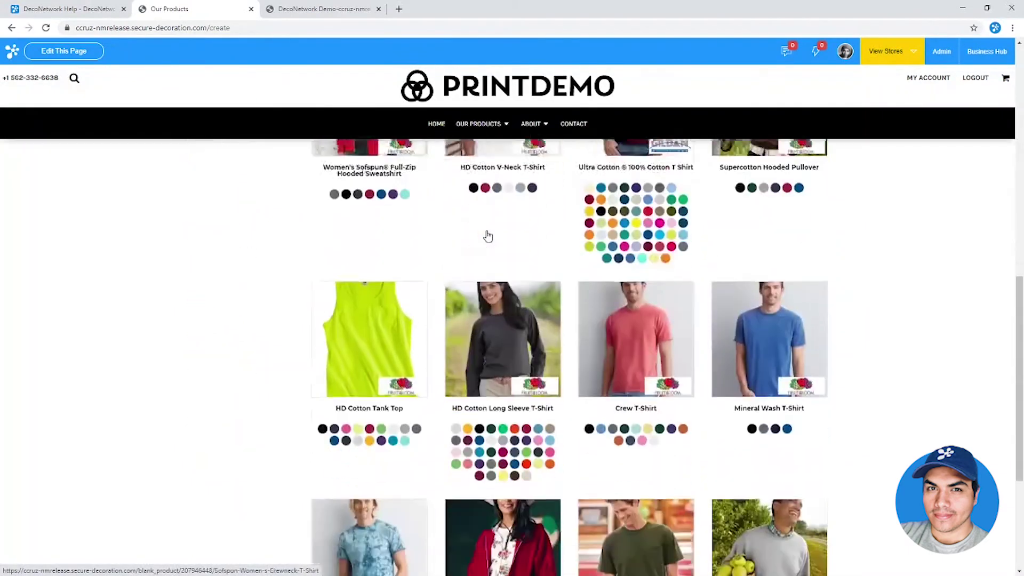
pyautogui.scroll(10, 484, 236)
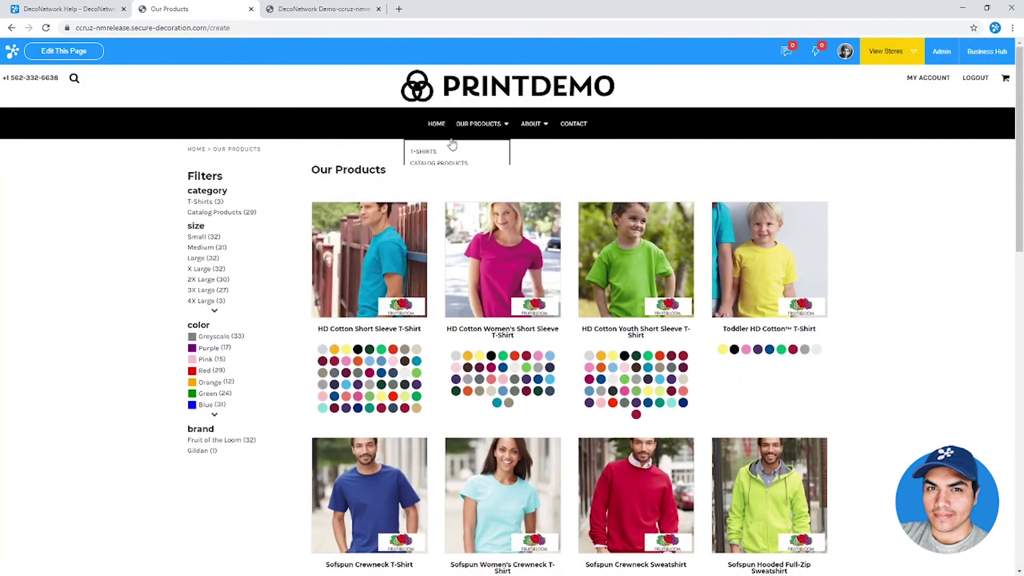
pyautogui.scroll(-3, 509, 269)
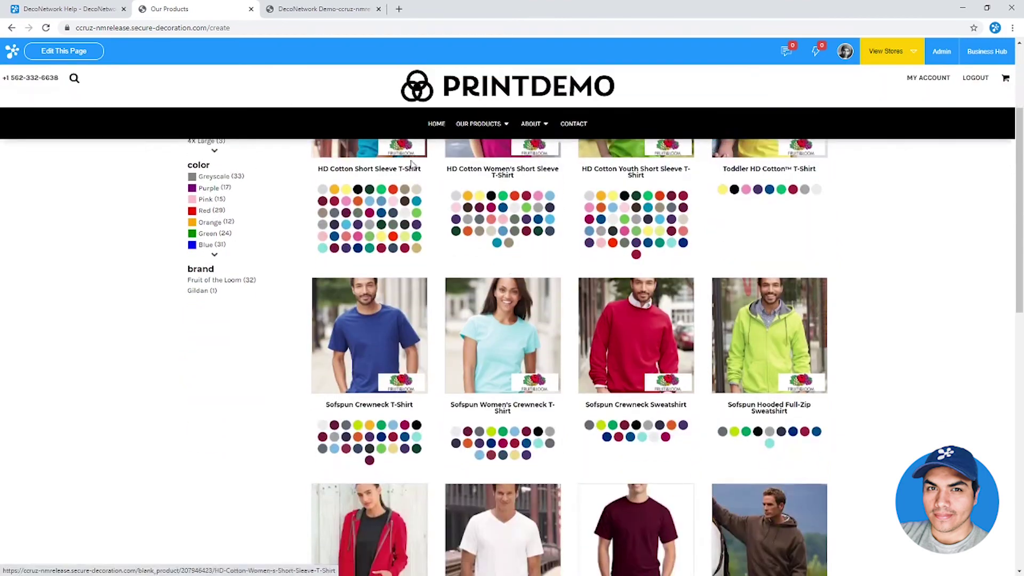
pyautogui.scroll(-4, 602, 323)
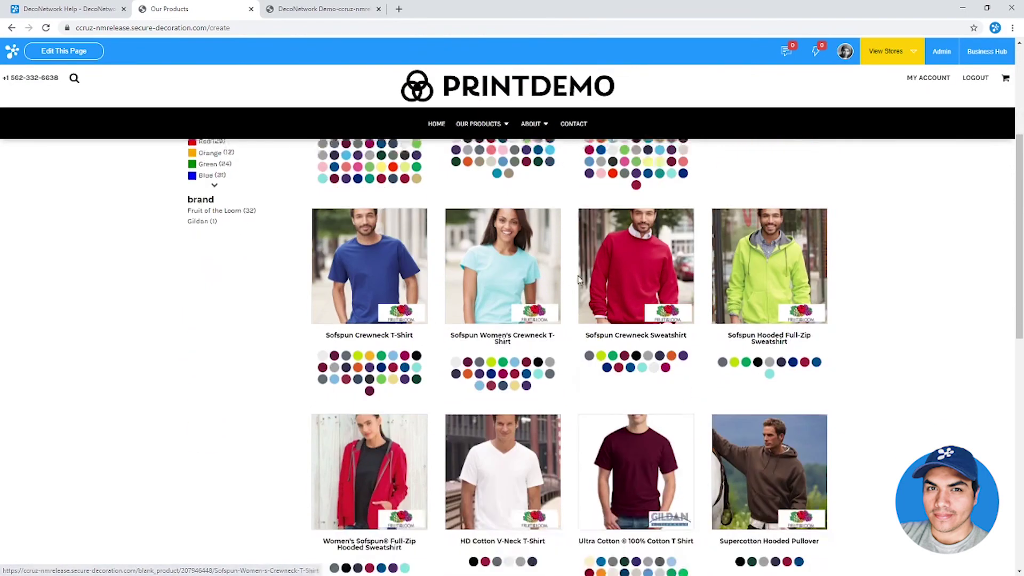
pyautogui.scroll(5, 583, 303)
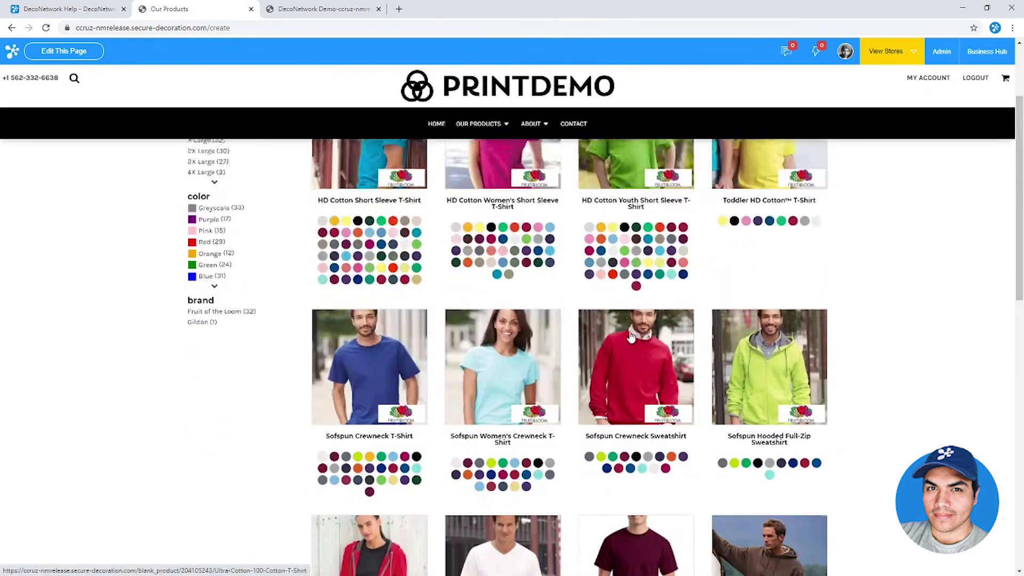